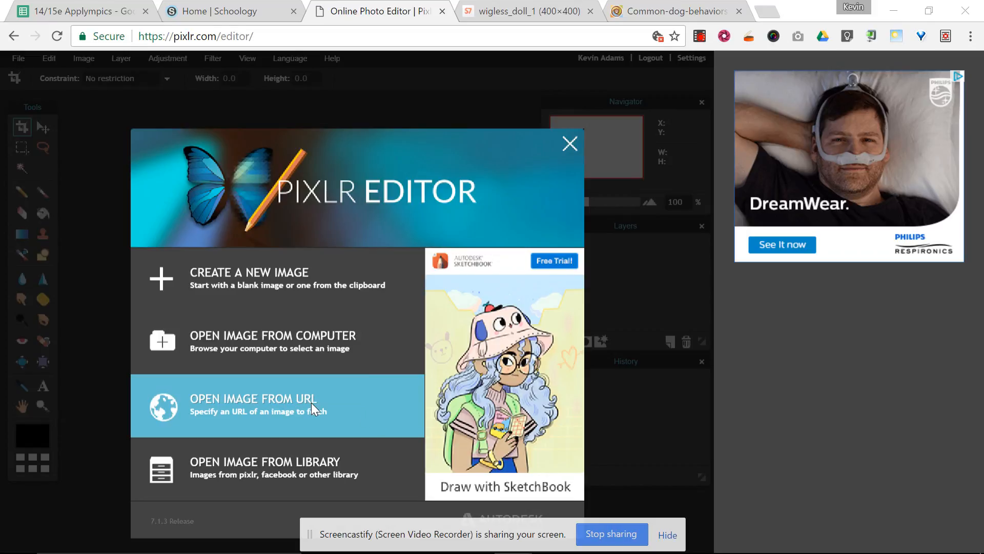
# - Copy the web address of the Common-dog-behaviors photo and open it in Pixlr Editor as an image from URL
pyautogui.click(533, 11)
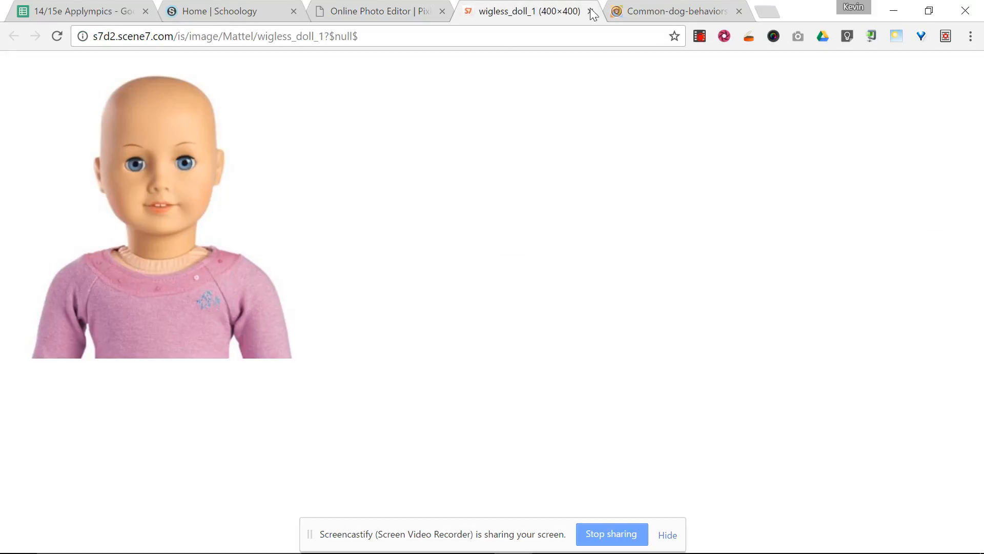
pyautogui.click(658, 9)
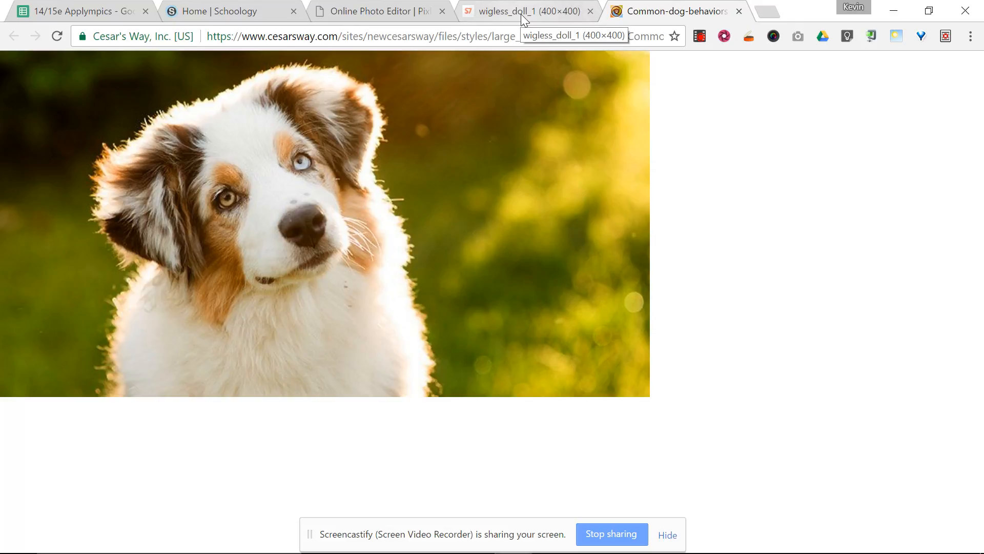
pyautogui.click(499, 40)
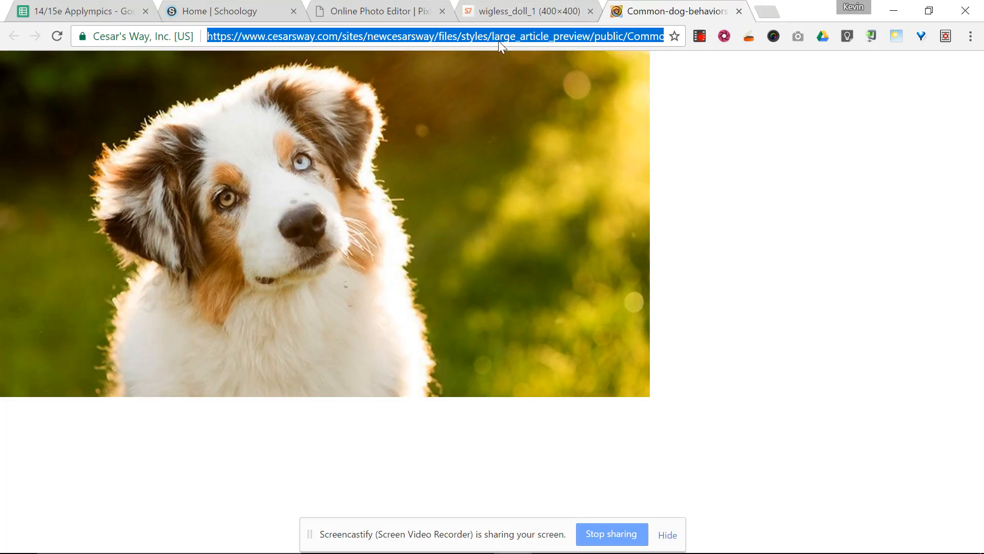
pyautogui.hotkey('ctrl', 'shift', 'Tab')
pyautogui.hotkey('ctrl', 'shift', 'Tab')
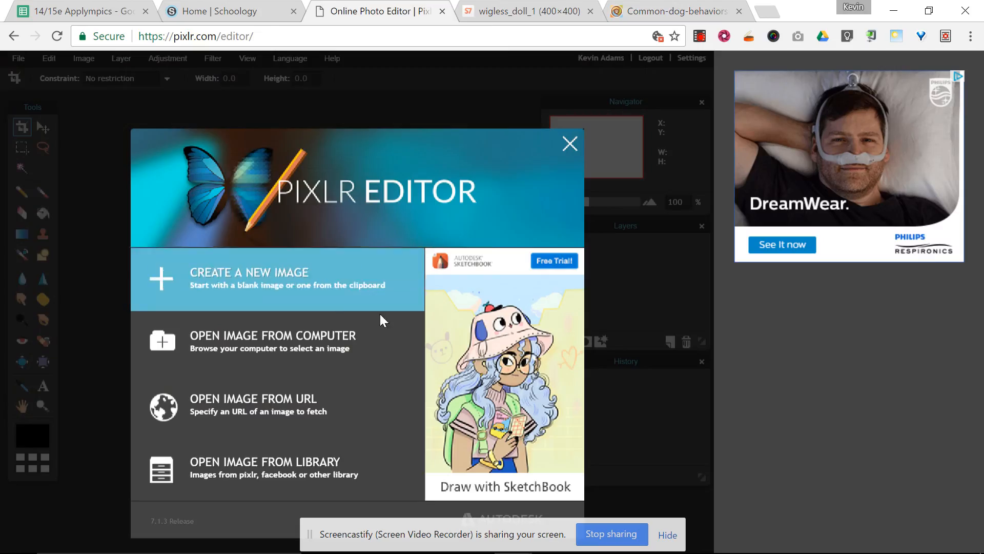
pyautogui.click(329, 397)
pyautogui.hotkey('ctrl', 'v')
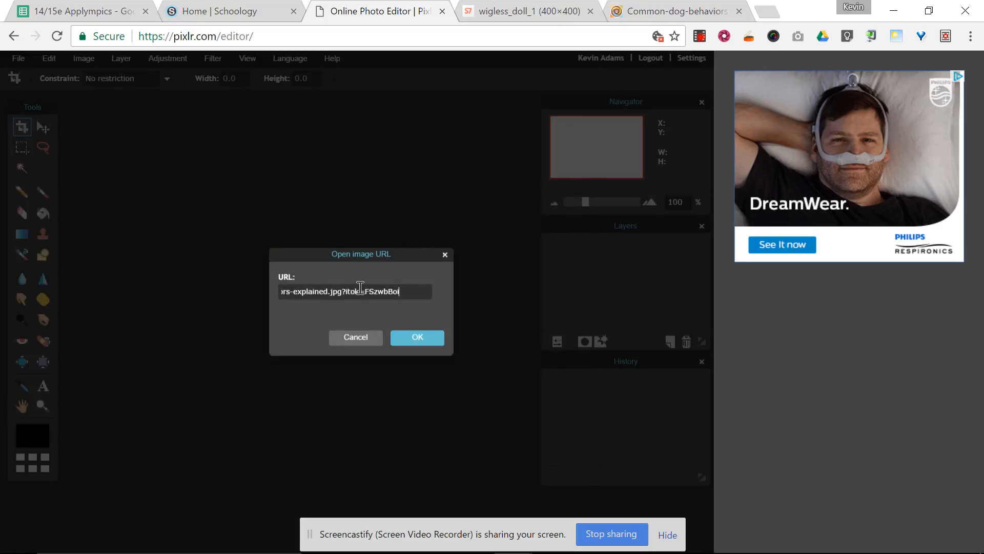
pyautogui.click(415, 336)
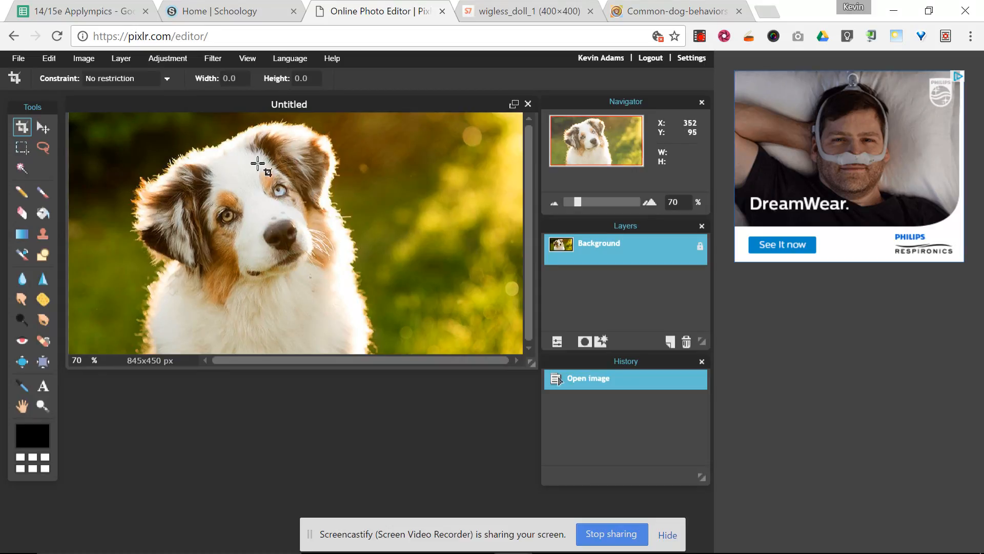
pyautogui.click(514, 11)
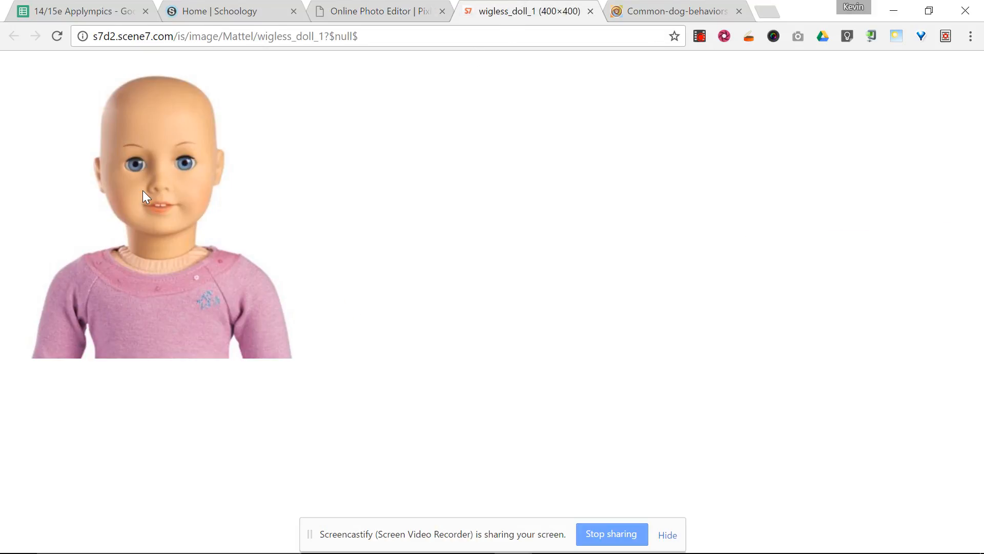
pyautogui.click(656, 11)
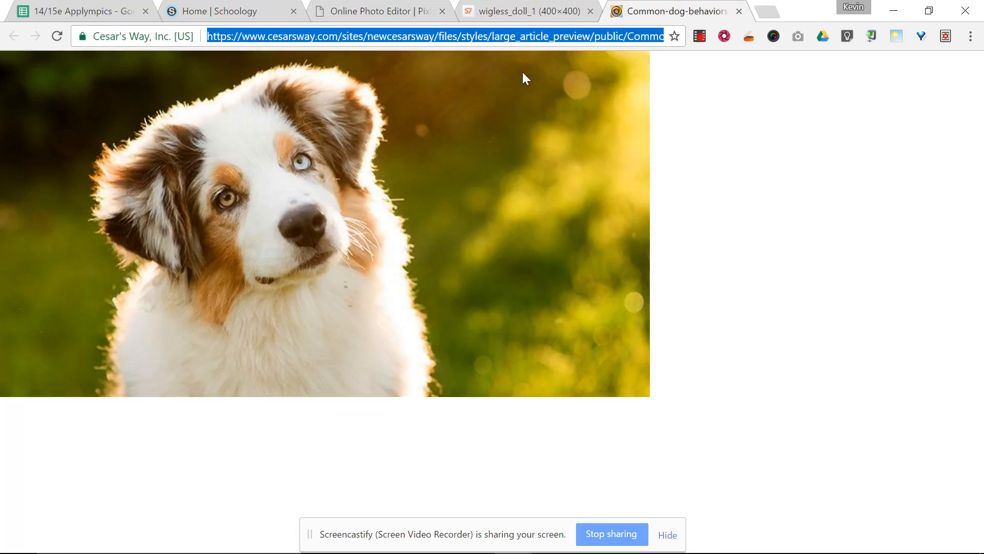
pyautogui.click(359, 11)
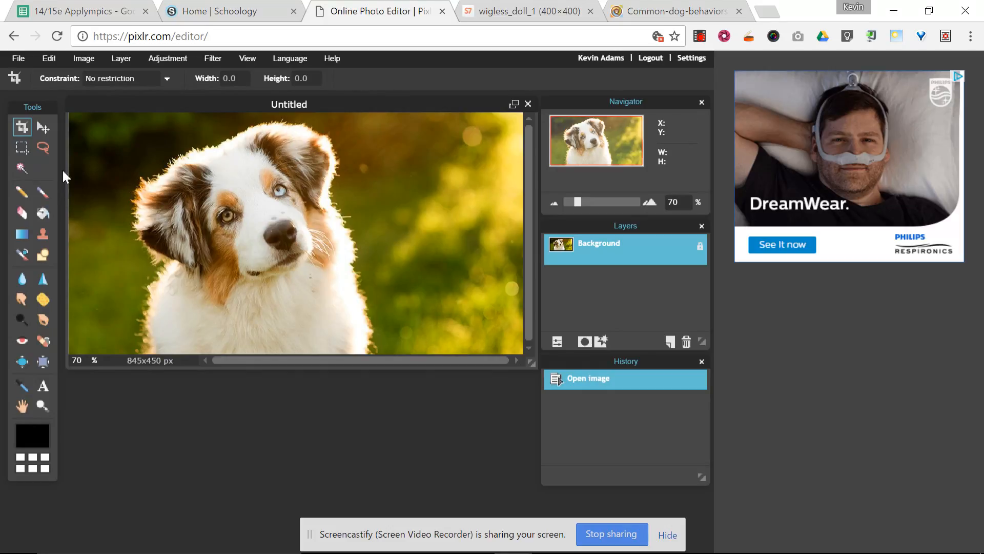
# - Lasso a loose outline around the dog's head, about 420 by 337 px, and copy the selection
pyautogui.click(44, 149)
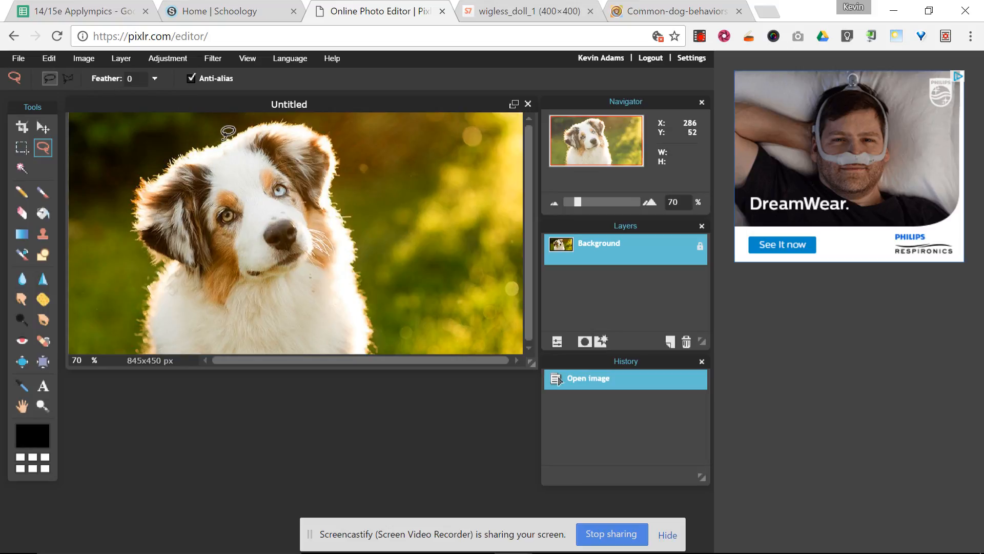
pyautogui.moveTo(217, 137)
pyautogui.mouseDown()
pyautogui.moveTo(158, 151)
pyautogui.moveTo(124, 188)
pyautogui.moveTo(119, 233)
pyautogui.moveTo(163, 269)
pyautogui.moveTo(245, 292)
pyautogui.moveTo(303, 276)
pyautogui.moveTo(332, 212)
pyautogui.moveTo(340, 165)
pyautogui.moveTo(331, 134)
pyautogui.moveTo(297, 114)
pyautogui.moveTo(211, 137)
pyautogui.mouseUp()
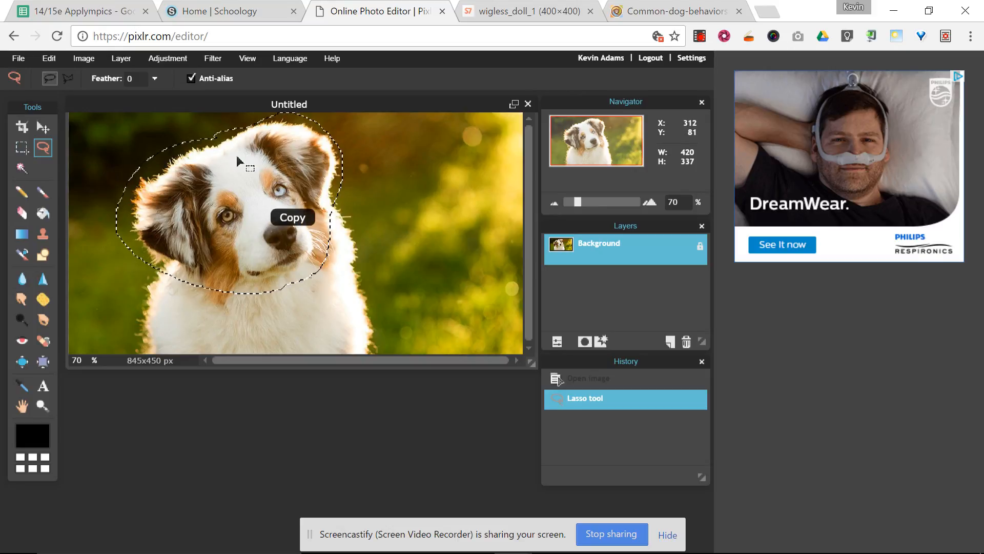
# - Copy the web address of the wigless_doll_1 image and open it in Pixlr Editor as a second image from URL
pyautogui.click(21, 59)
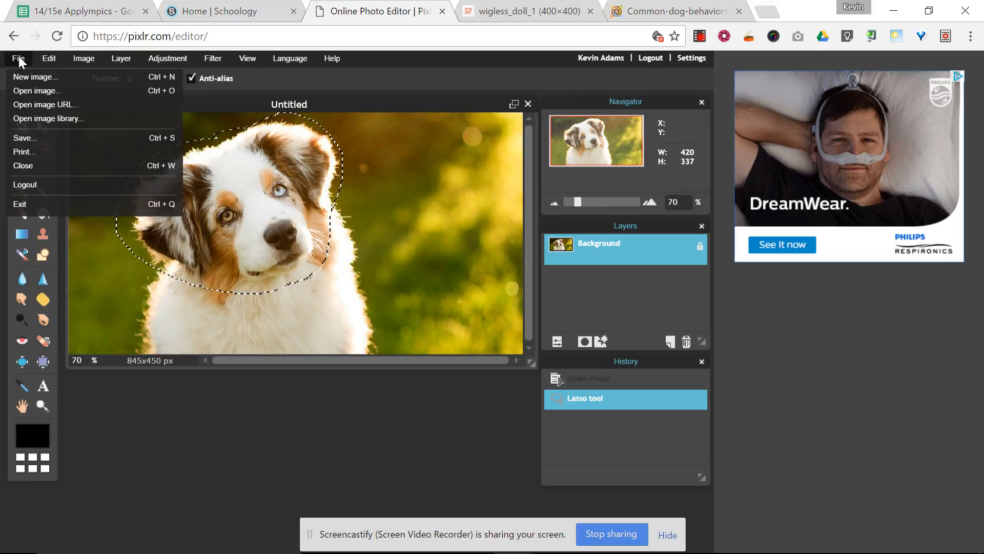
pyautogui.click(641, 10)
pyautogui.click(559, 12)
pyautogui.click(395, 40)
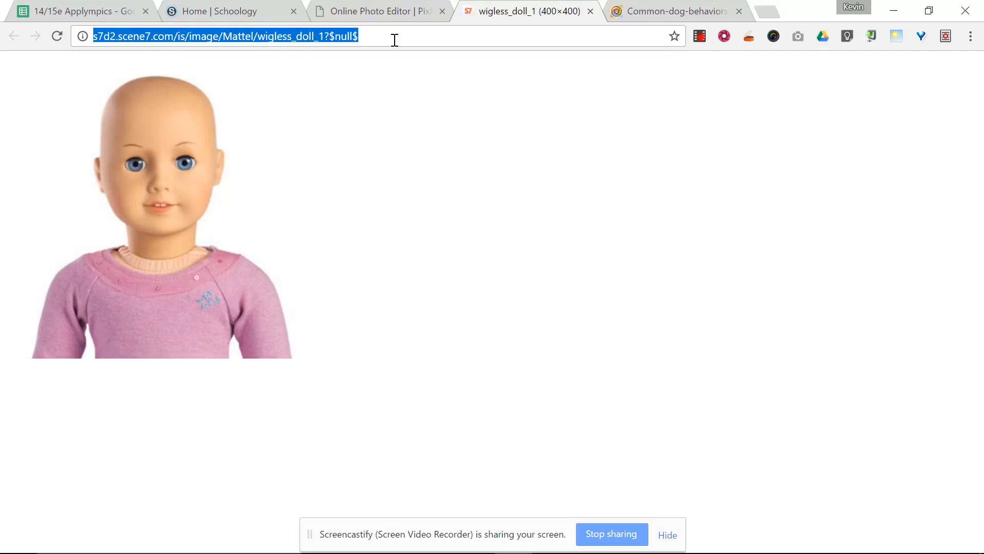
pyautogui.click(379, 13)
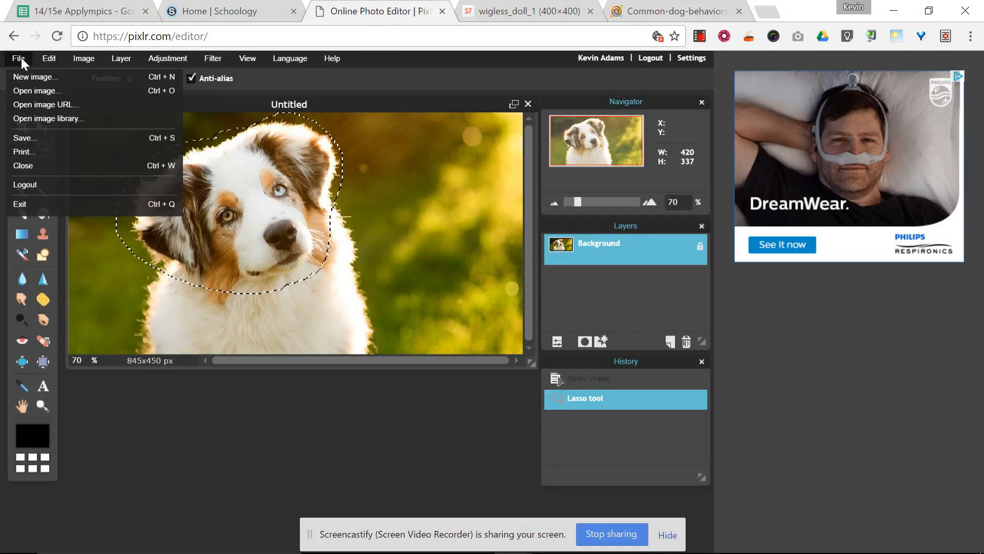
pyautogui.click(20, 57)
pyautogui.click(21, 57)
pyautogui.click(44, 101)
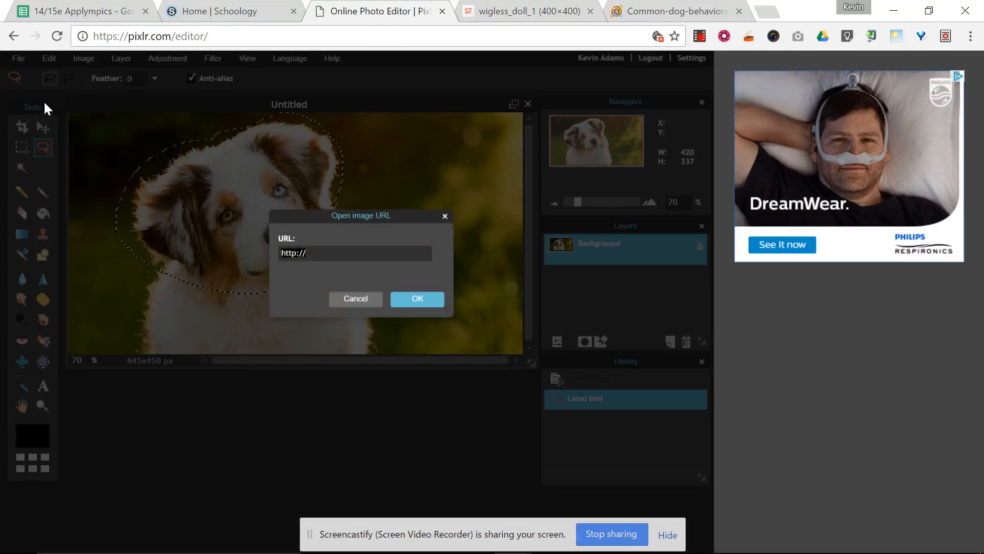
pyautogui.hotkey('ctrl', 'v')
pyautogui.click(429, 297)
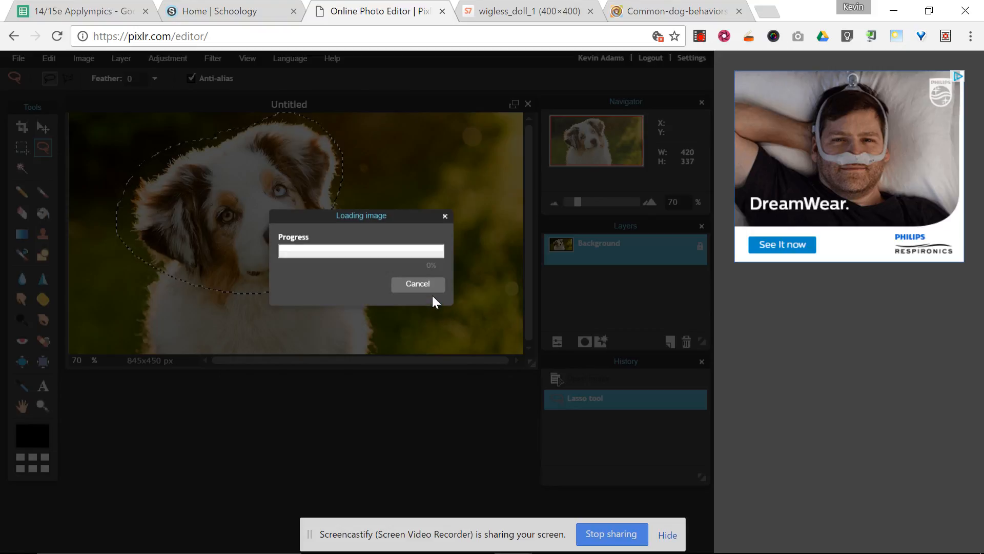
# - Move the doll image's window partly off the dog photo and paste the copied dog head into it as a new layer
pyautogui.moveTo(275, 126); pyautogui.dragTo(424, 172)
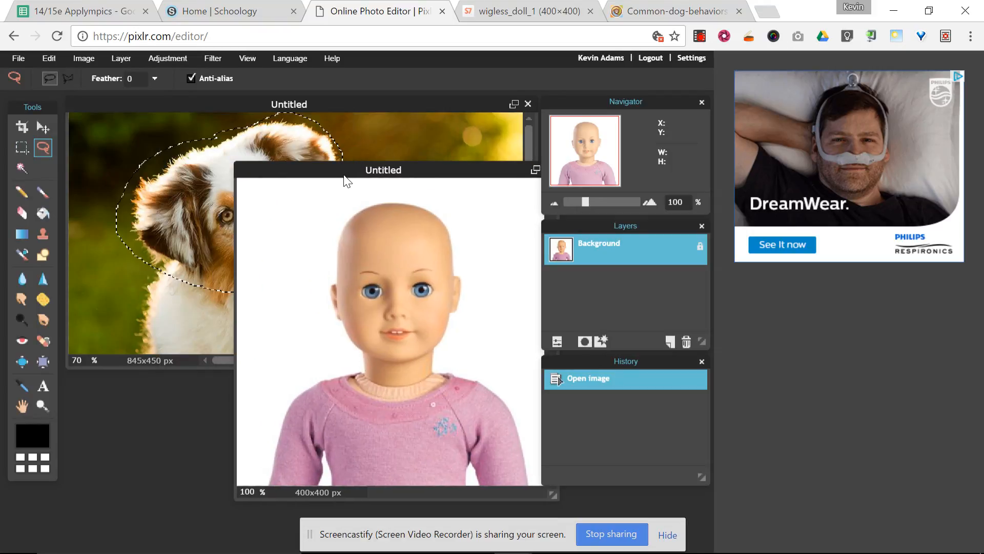
pyautogui.hotkey('ctrl', 'v')
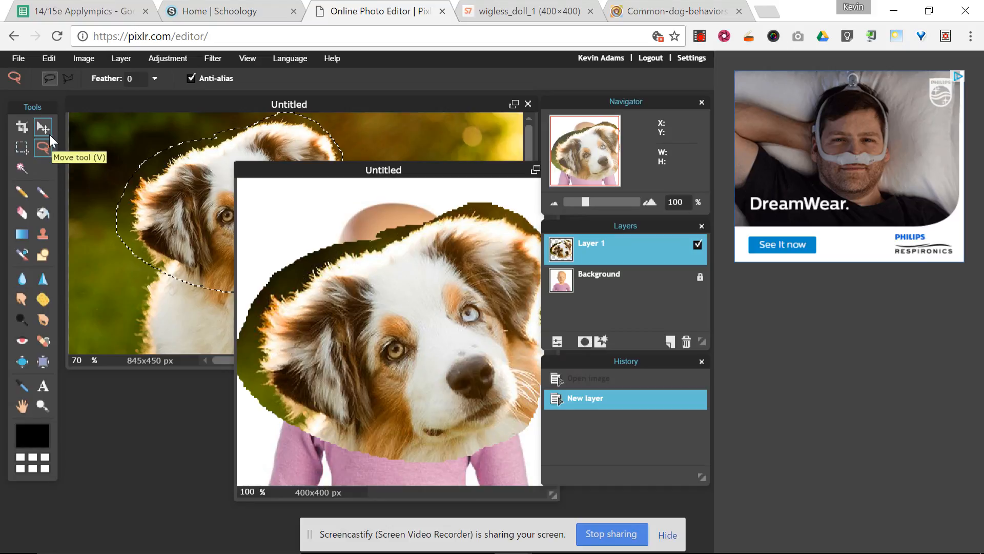
# - Rename the pasted layer as "dog head" and the Background layer as "doll"
pyautogui.doubleClick(594, 246)
pyautogui.write('dog ')
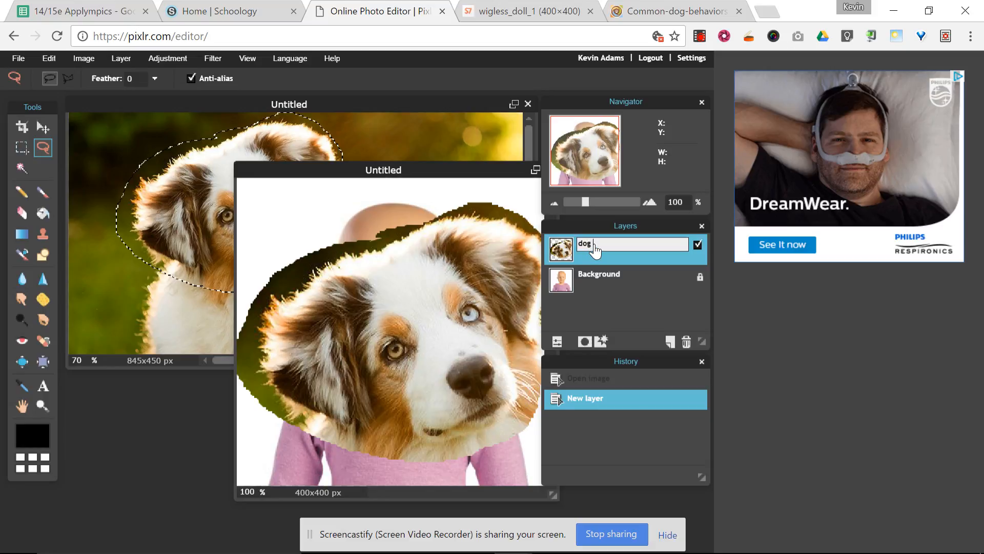
pyautogui.write('head')
pyautogui.doubleClick(600, 276)
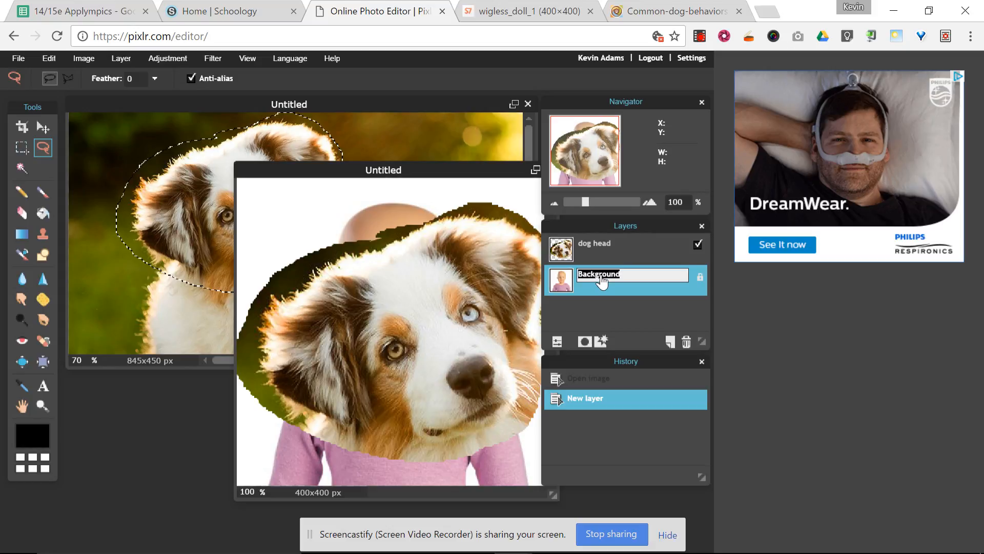
pyautogui.write('doll')
# - Select the dog head layer and move it up so it covers the doll's head above the sweater
pyautogui.click(602, 258)
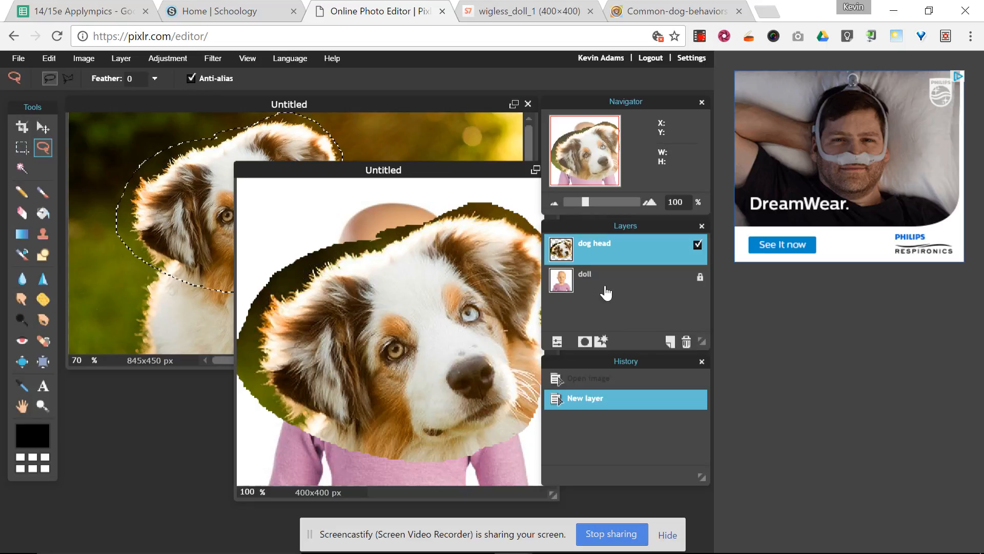
pyautogui.click(44, 129)
pyautogui.moveTo(416, 337); pyautogui.dragTo(371, 267)
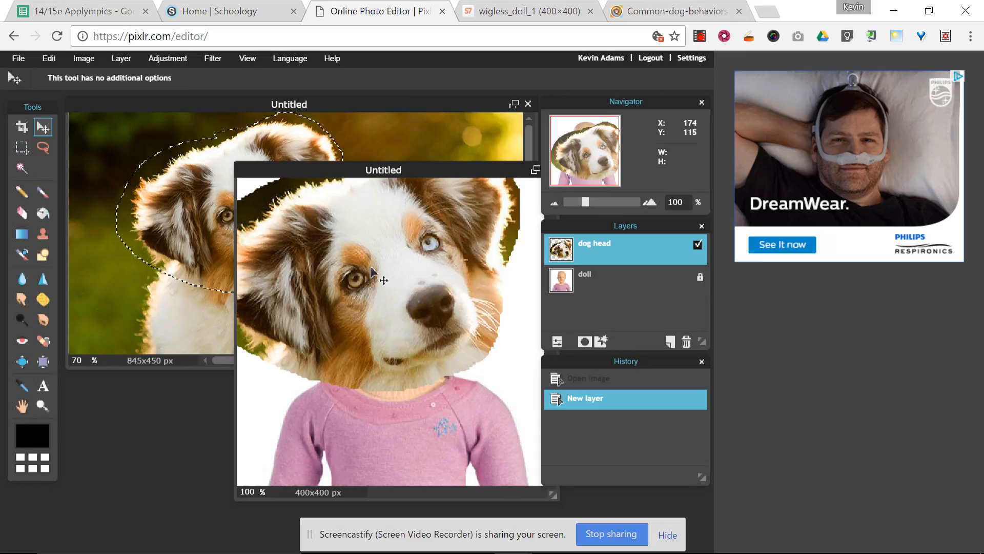
pyautogui.moveTo(371, 267); pyautogui.dragTo(371, 266)
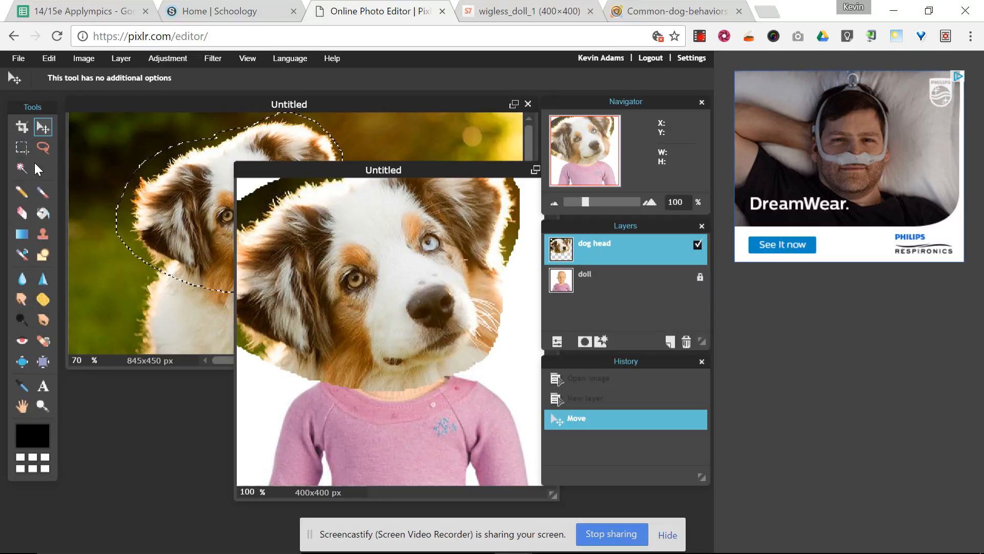
# - Scale the dog head layer down proportionally with Free transform so it fits within the doll image
pyautogui.click(49, 58)
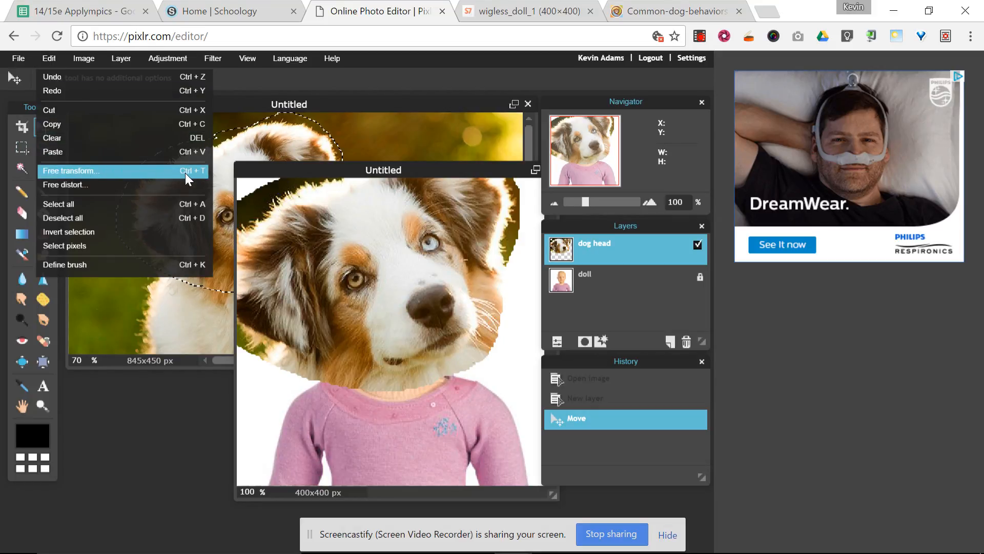
pyautogui.hotkey('ctrl', 't')
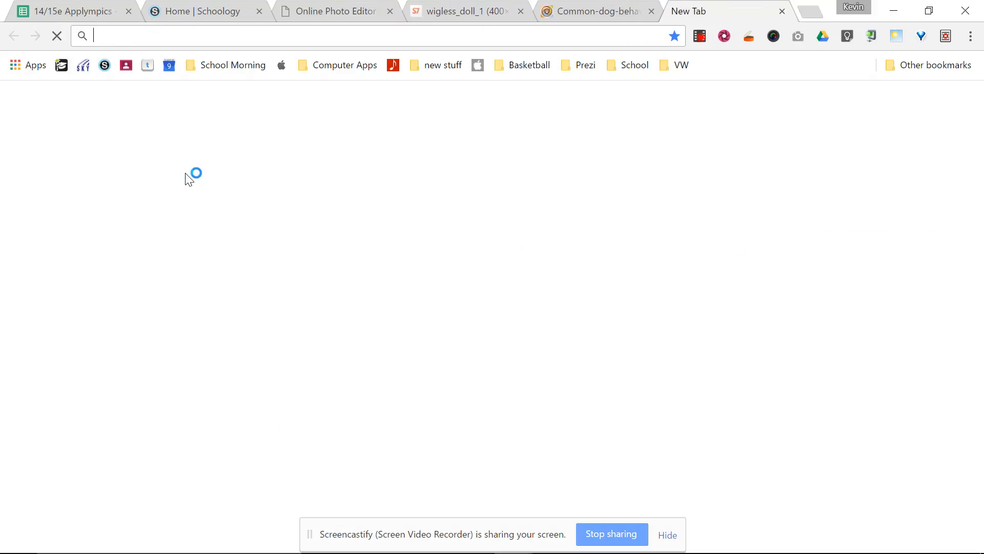
pyautogui.hotkey('ctrl', 'w')
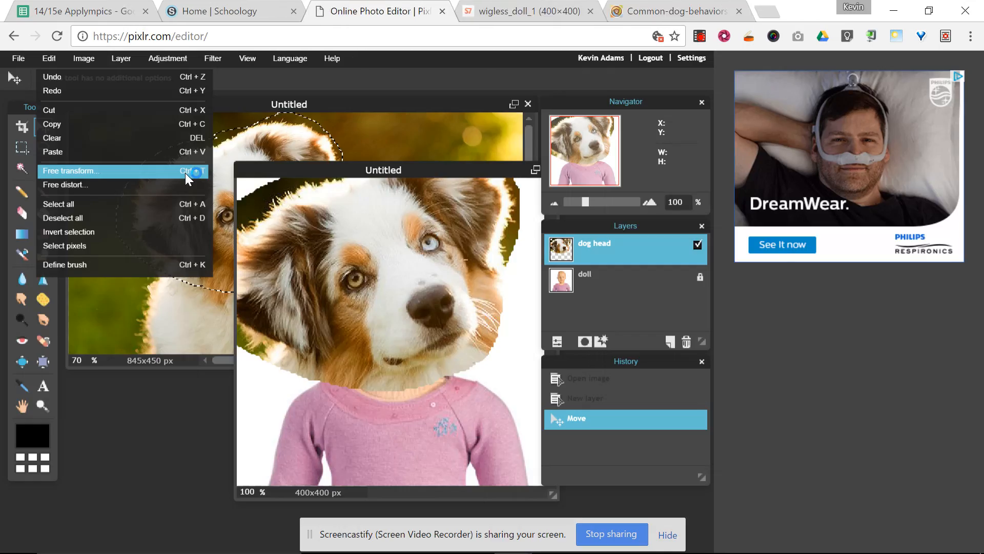
pyautogui.click(88, 171)
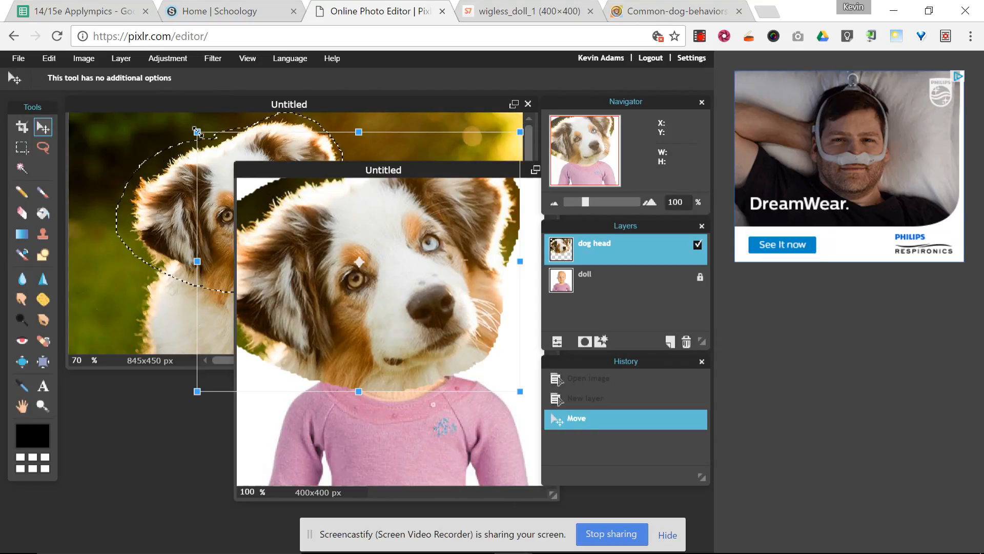
pyautogui.moveTo(197, 132); pyautogui.dragTo(245, 158)
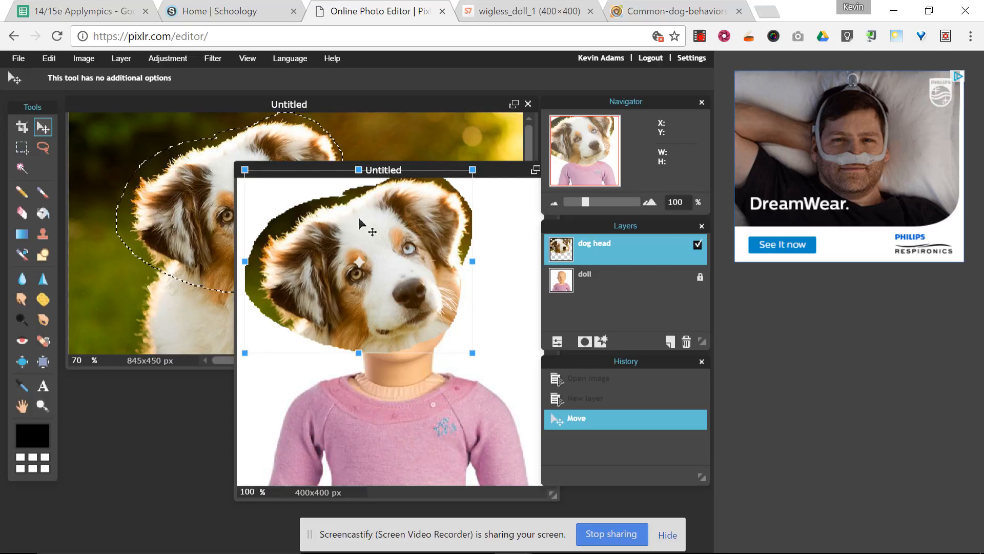
# - Rotate the dog head clockwise until it is upright, center it over the doll's head and apply the transform
pyautogui.moveTo(359, 221); pyautogui.dragTo(370, 243)
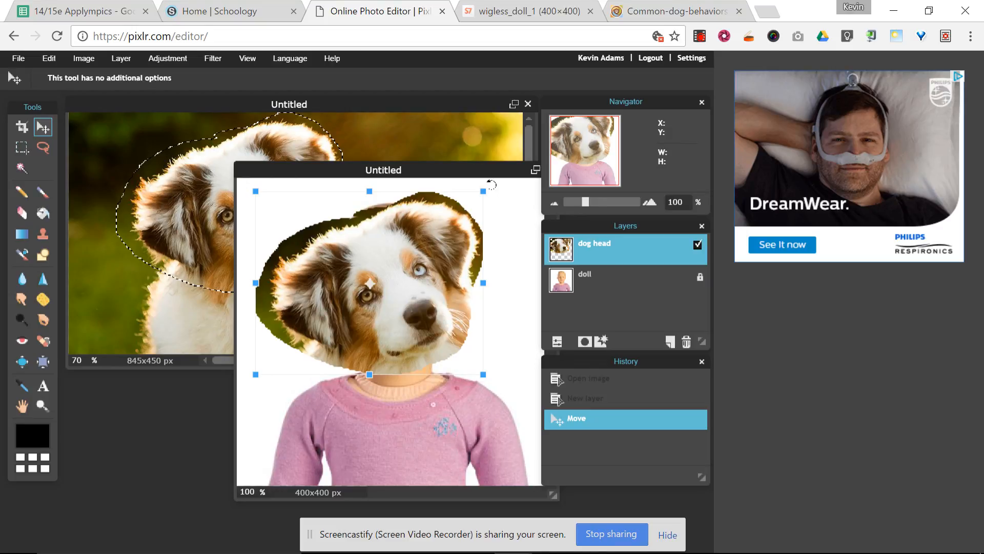
pyautogui.moveTo(491, 184); pyautogui.dragTo(502, 305)
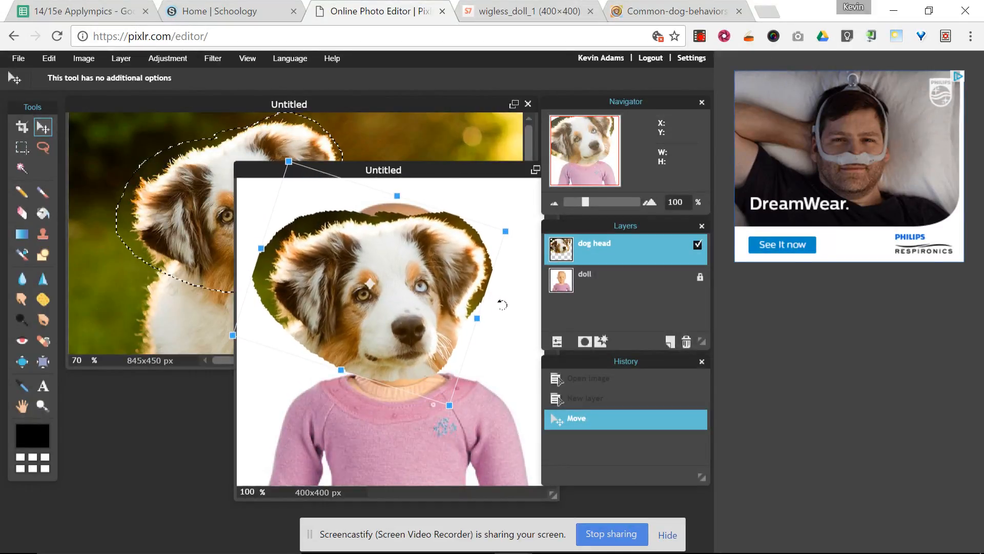
pyautogui.moveTo(434, 285); pyautogui.dragTo(437, 271)
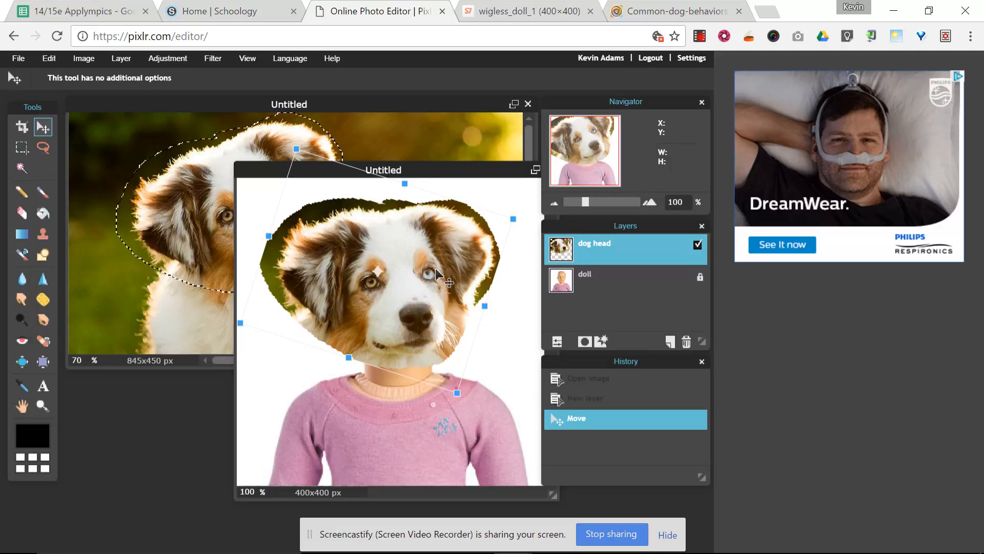
pyautogui.press('Return')
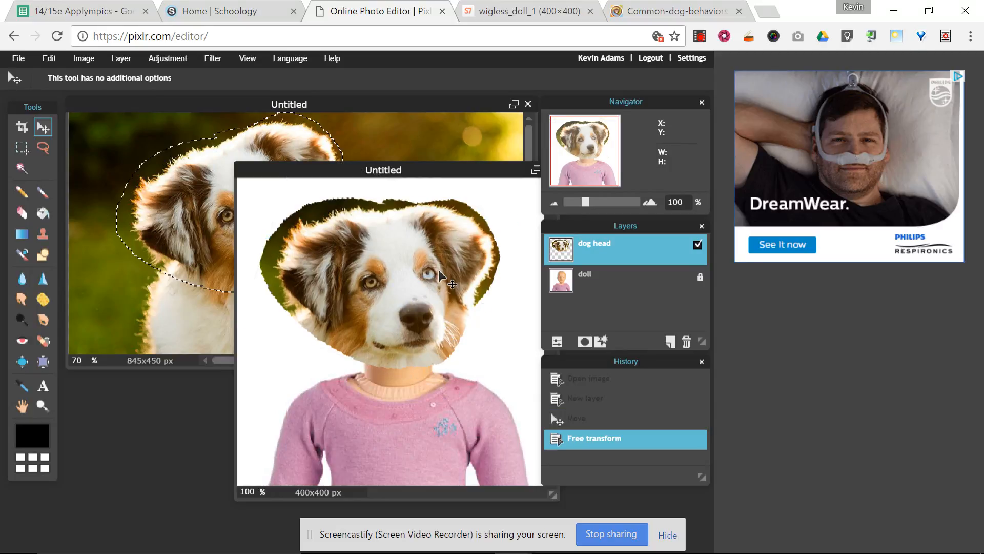